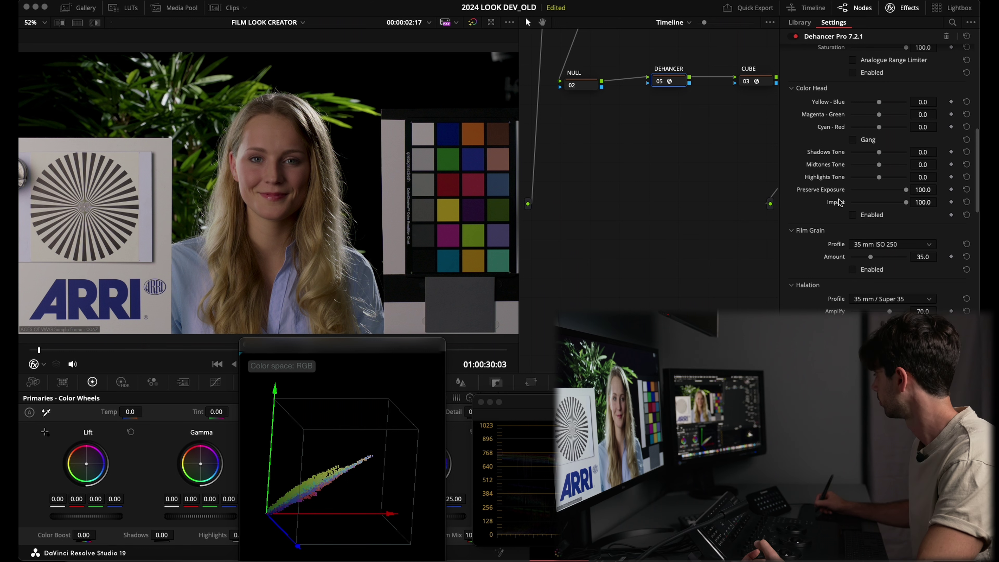
# Look through the available Film Grain profiles, and collapse the Color Head and Film Grain sections.
pyautogui.click(810, 88)
pyautogui.click(905, 118)
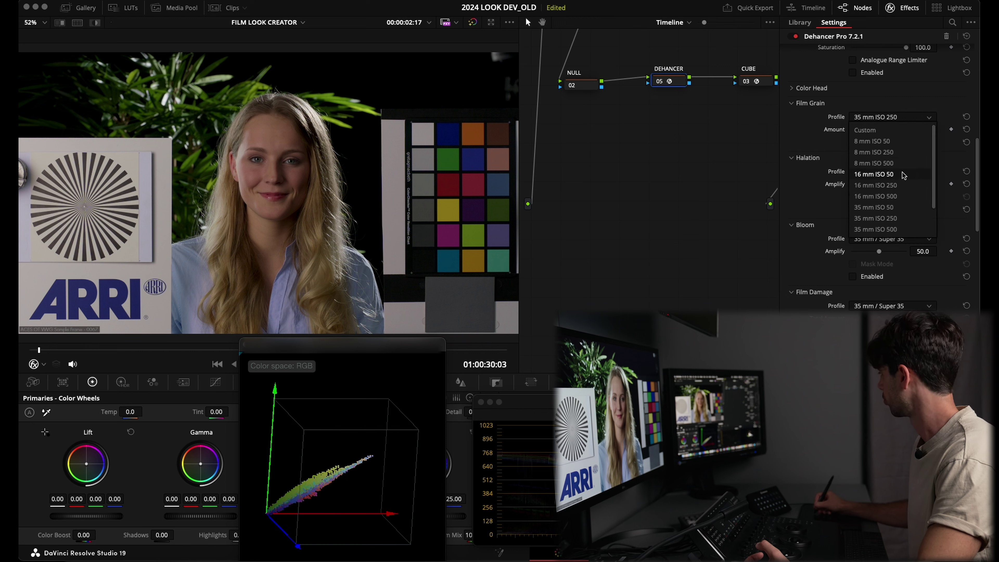
pyautogui.moveTo(934, 148); pyautogui.dragTo(939, 189)
pyautogui.click(814, 119)
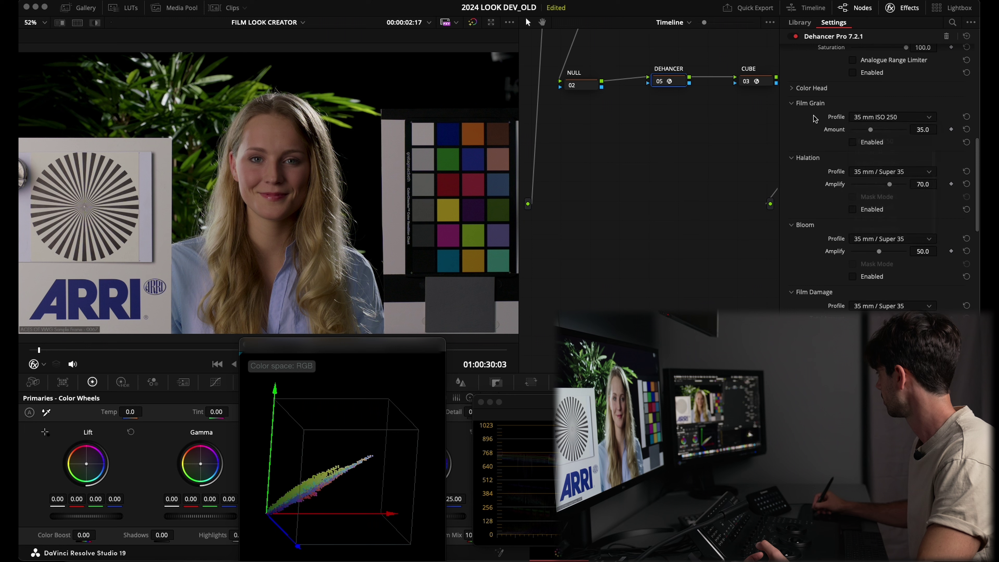
pyautogui.click(805, 103)
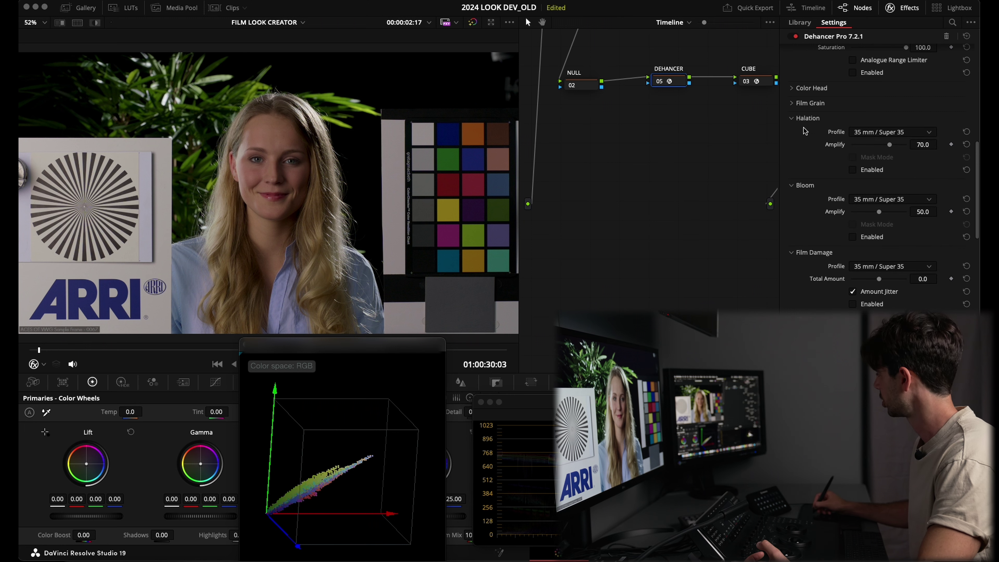
# Collapse the Halation, Bloom, Film Damage, Film Breath and Gate Weave sections of the Dehancer settings.
pyautogui.click(815, 121)
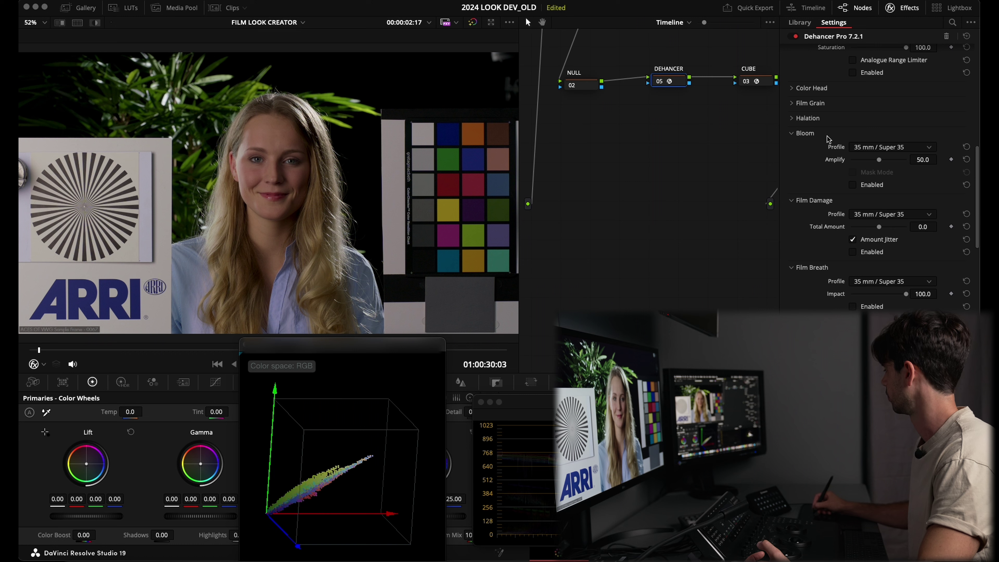
pyautogui.click(813, 136)
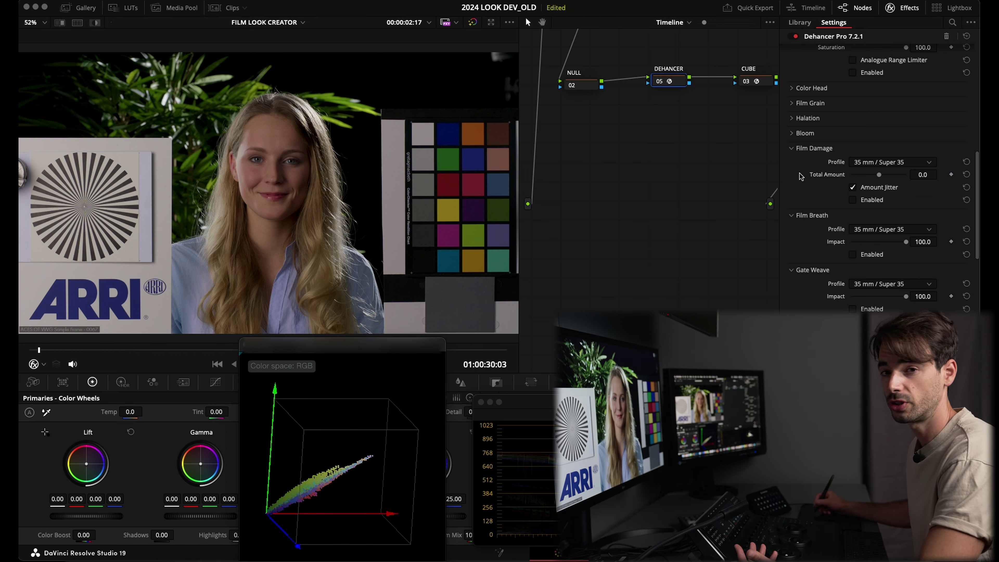
pyautogui.click(813, 148)
pyautogui.click(814, 164)
pyautogui.click(810, 179)
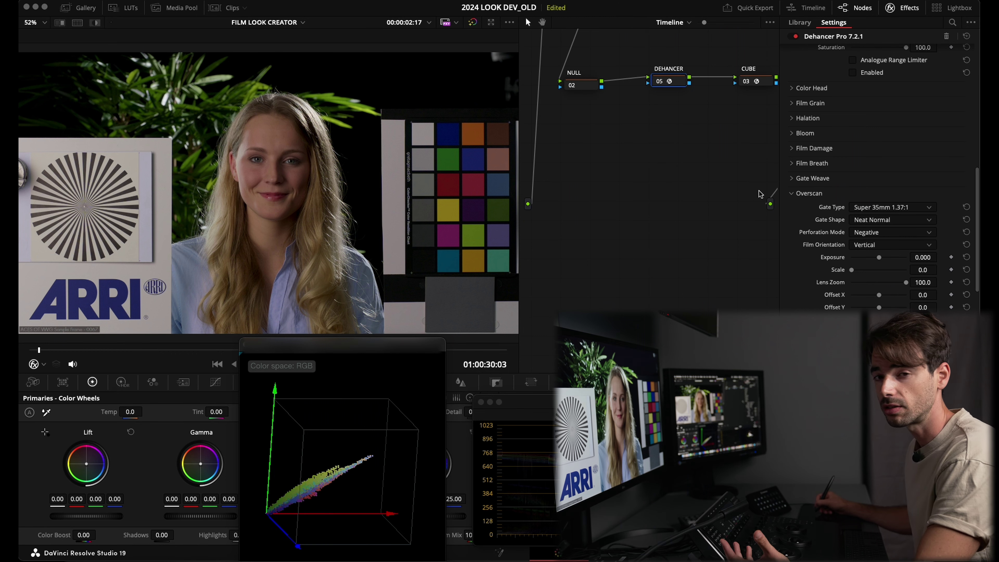
# Try the Overscan effect by enabling it and testing its Scale and Gate Defocus adjustments.
pyautogui.scroll(-3, 822, 188)
pyautogui.click(871, 280)
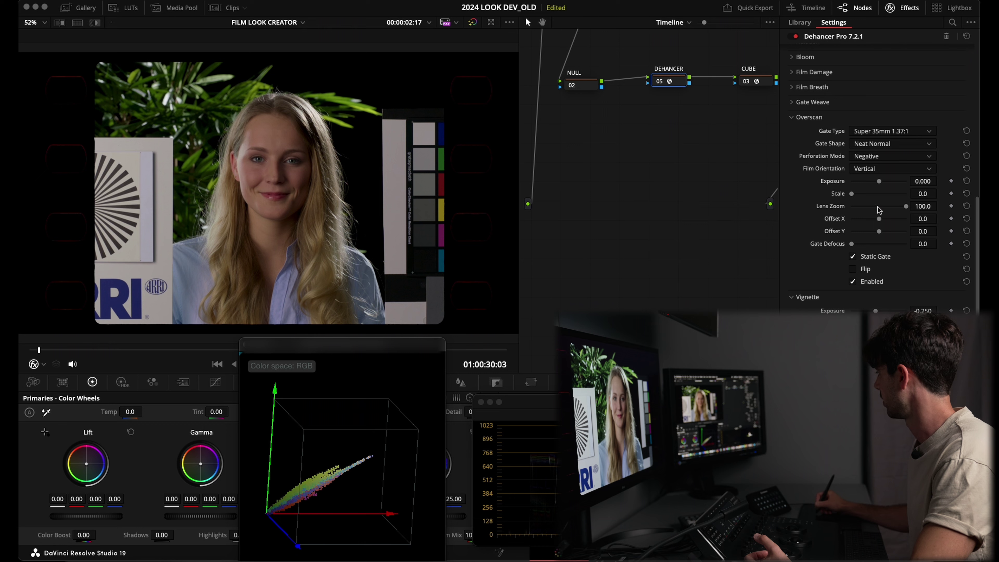
pyautogui.moveTo(853, 196); pyautogui.dragTo(850, 195)
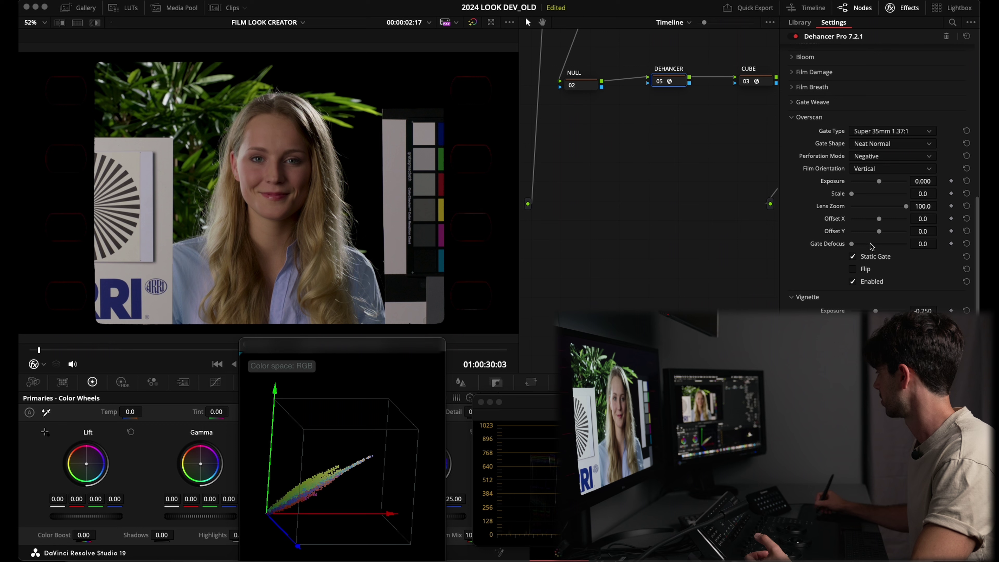
pyautogui.moveTo(858, 245); pyautogui.dragTo(837, 243)
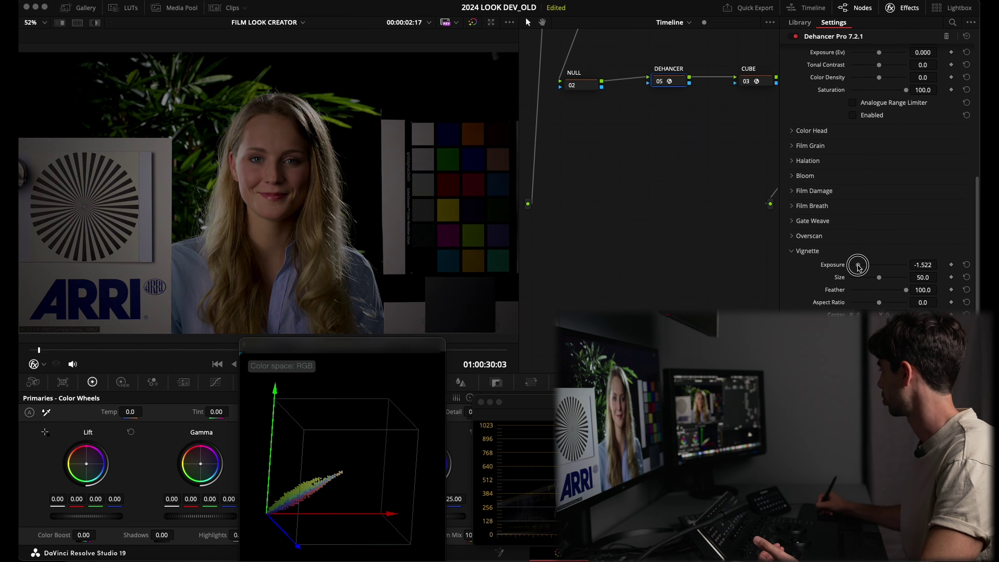
# Try the vignette with different exposures and a size of 33, and collapse its section.
pyautogui.moveTo(876, 268)
pyautogui.mouseDown()
pyautogui.moveTo(862, 268)
pyautogui.moveTo(886, 279)
pyautogui.moveTo(870, 278)
pyautogui.mouseUp()
pyautogui.doubleClick(865, 265)
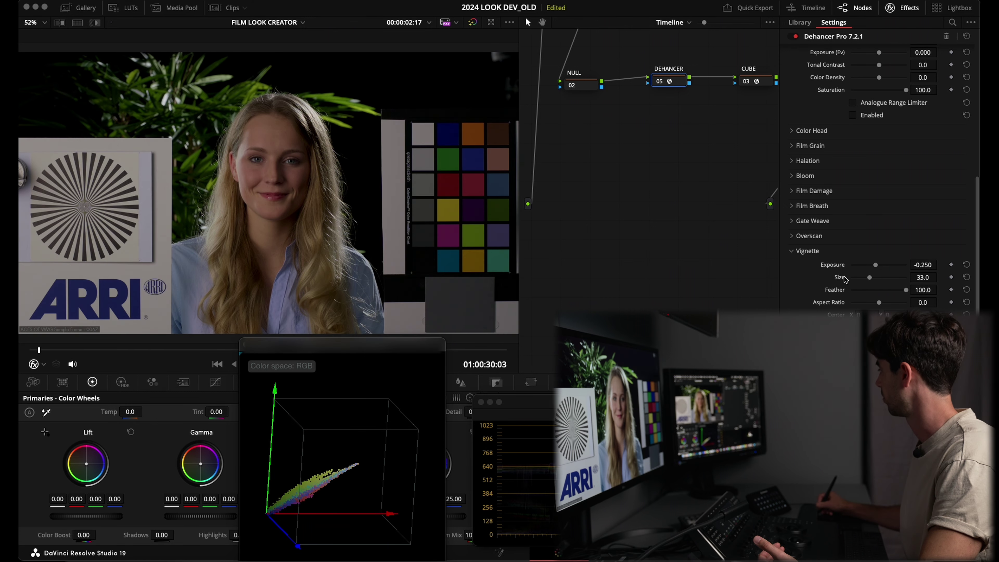
pyautogui.click(820, 252)
# Preview the image in 16-zone IRE False Color and switch the overlay off again.
pyautogui.click(826, 267)
pyautogui.click(854, 280)
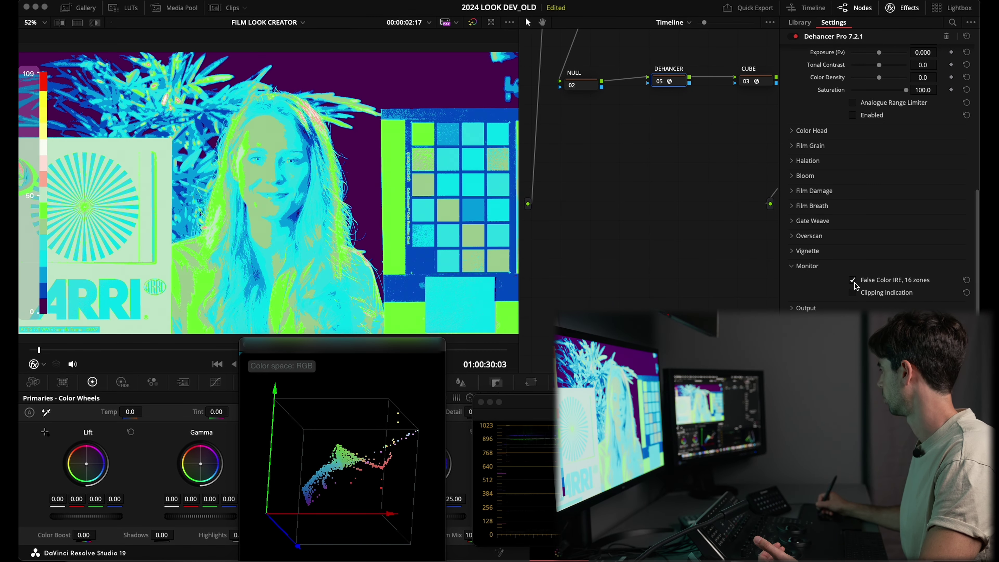
pyautogui.click(853, 280)
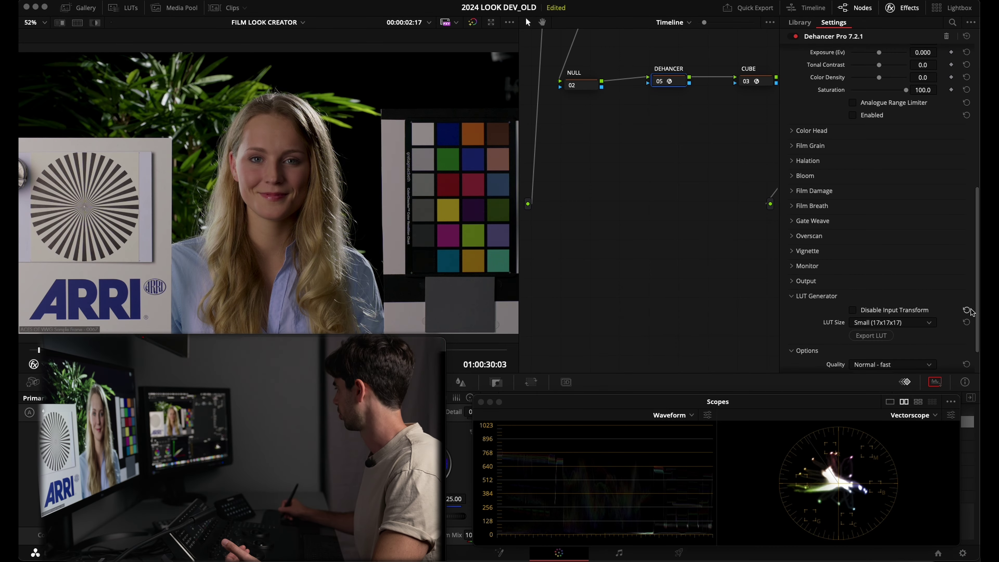
# Set the LUT Generator's LUT size to Normal (33x33x33) and check the available Quality options.
pyautogui.scroll(-2, 978, 306)
pyautogui.click(912, 283)
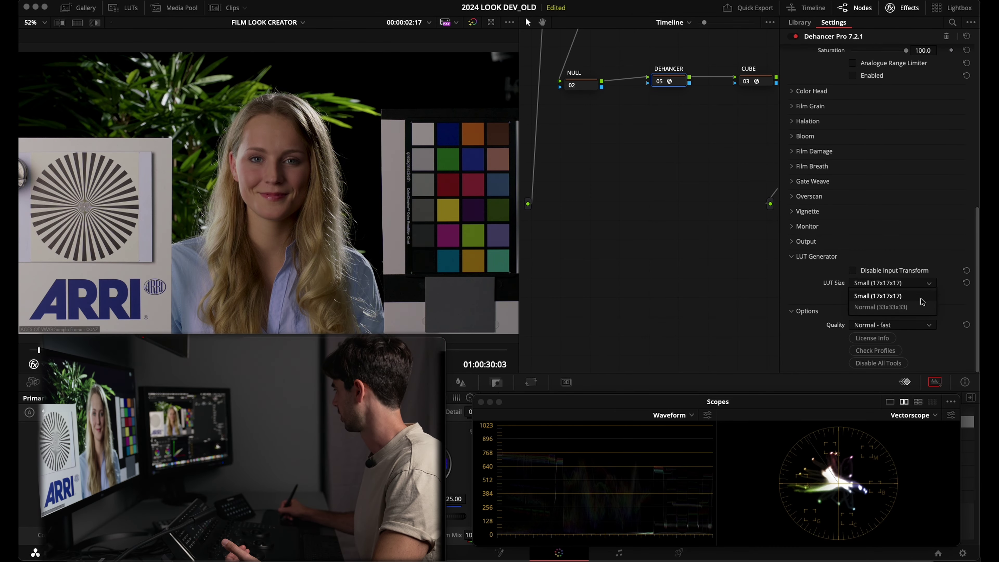
pyautogui.click(915, 307)
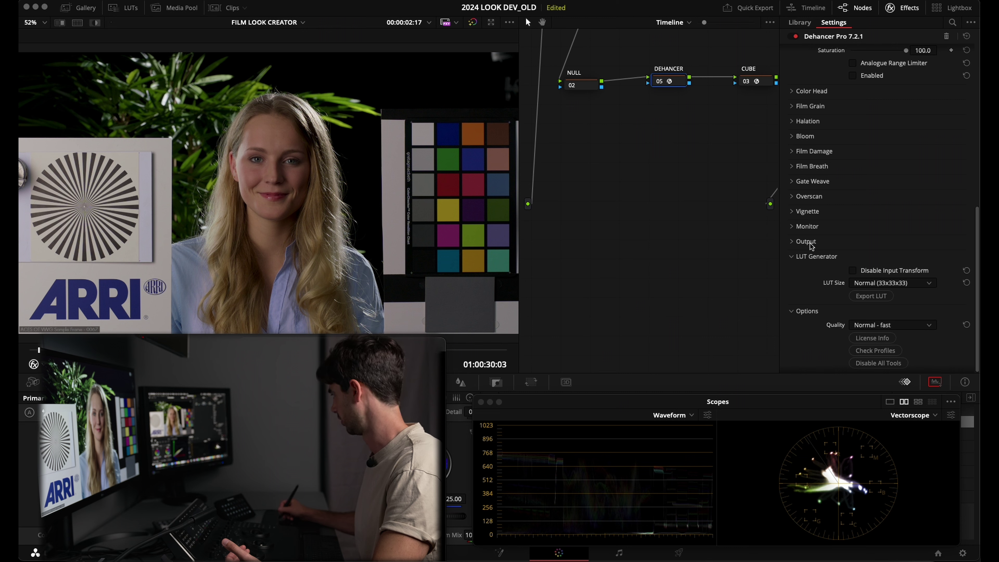
pyautogui.click(824, 256)
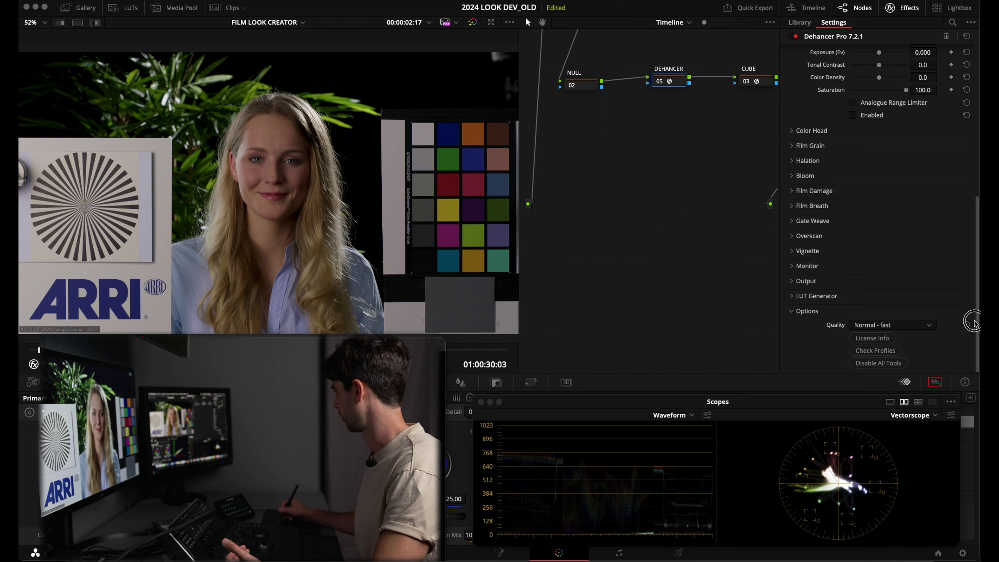
pyautogui.click(901, 327)
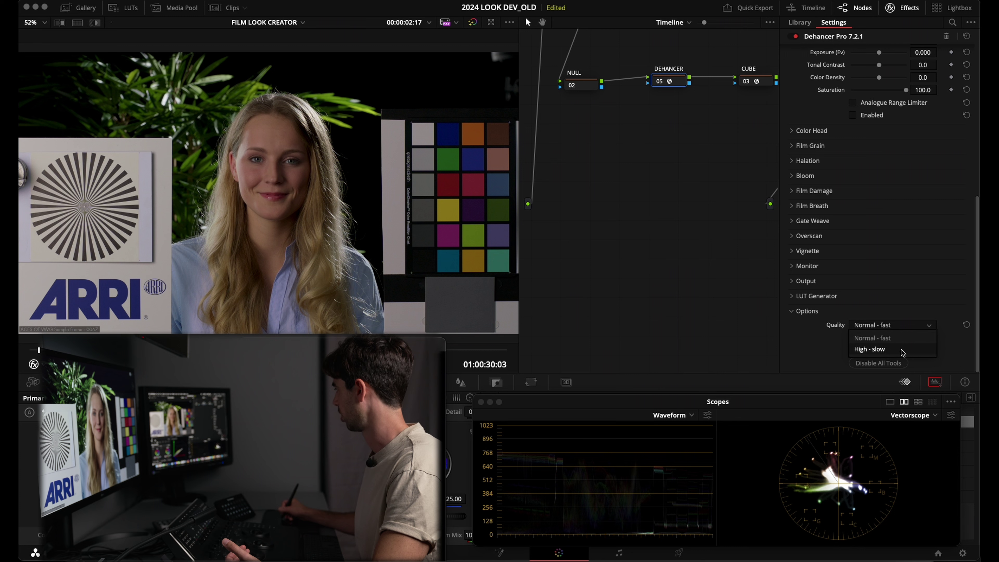
pyautogui.click(814, 341)
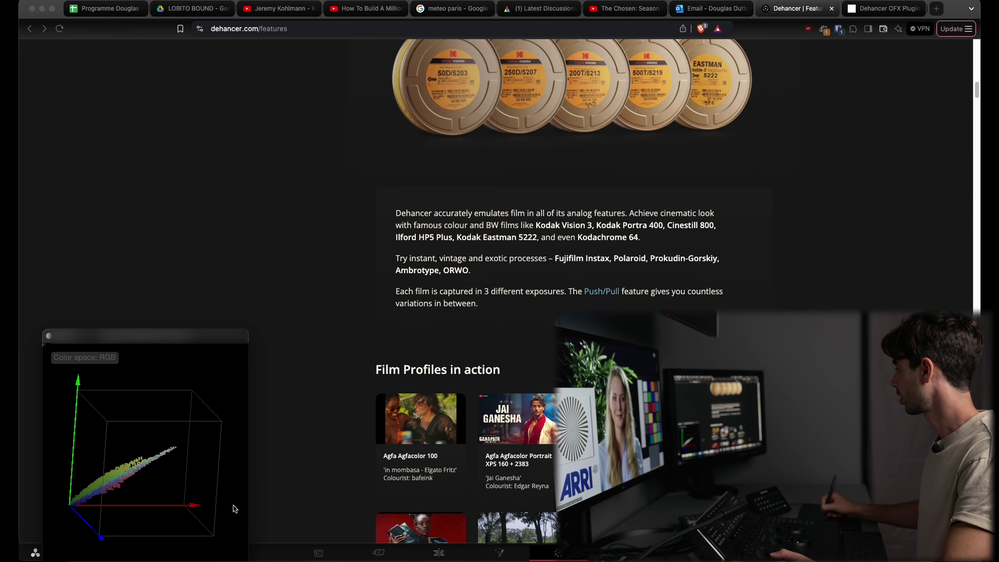
# Switch back to DaVinci Resolve and display the DEHANCER node's effect settings.
pyautogui.click(167, 556)
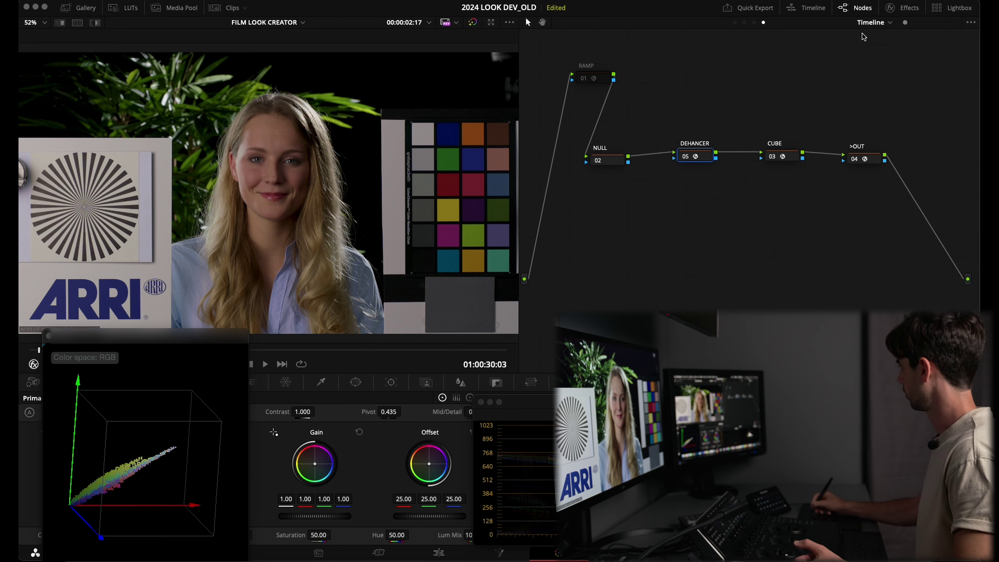
pyautogui.click(898, 8)
pyautogui.scroll(-5, 911, 232)
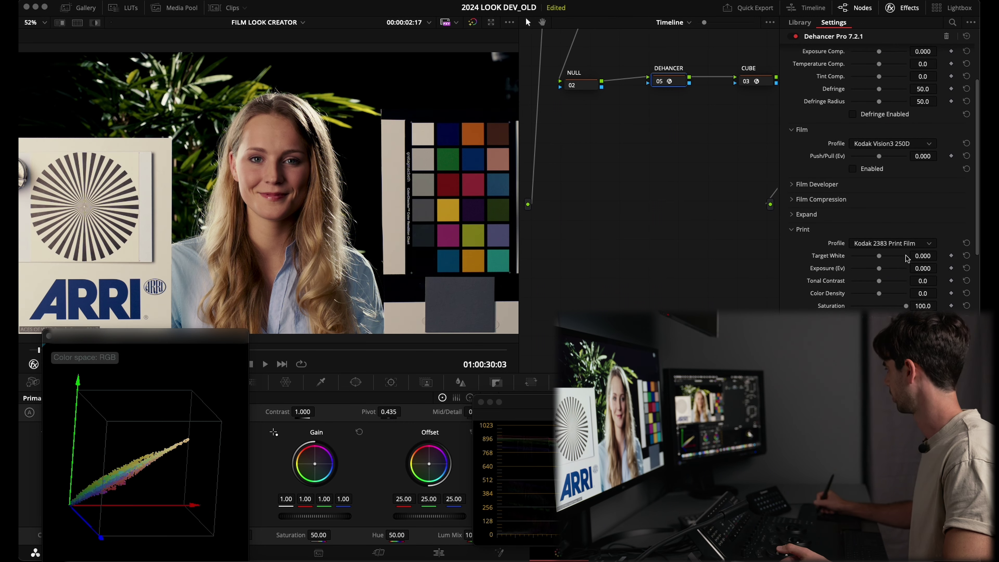
# Compare the image with the DEHANCER node bypassed and active.
pyautogui.moveTo(976, 221); pyautogui.dragTo(675, 83)
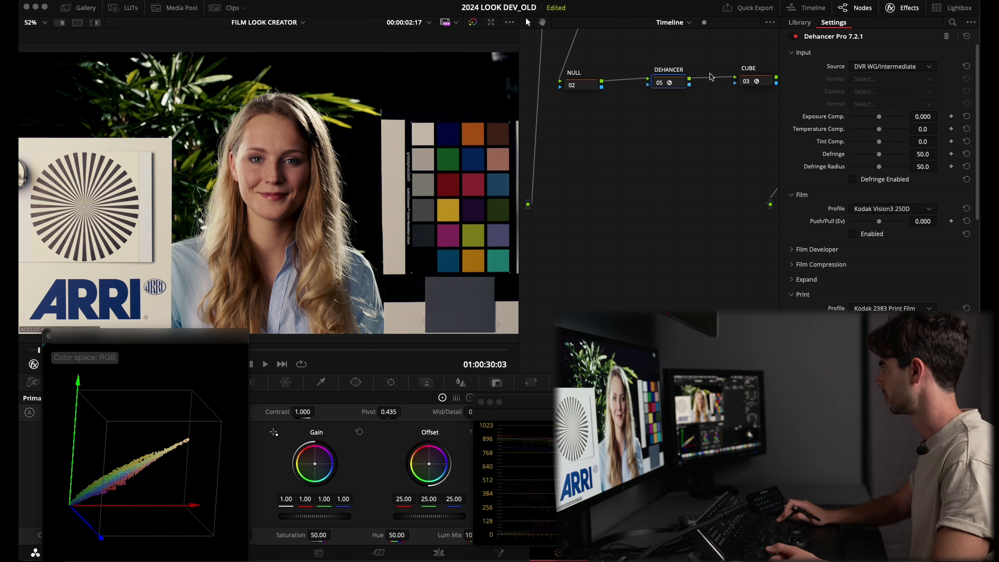
pyautogui.hotkey('ctrl', 'd')
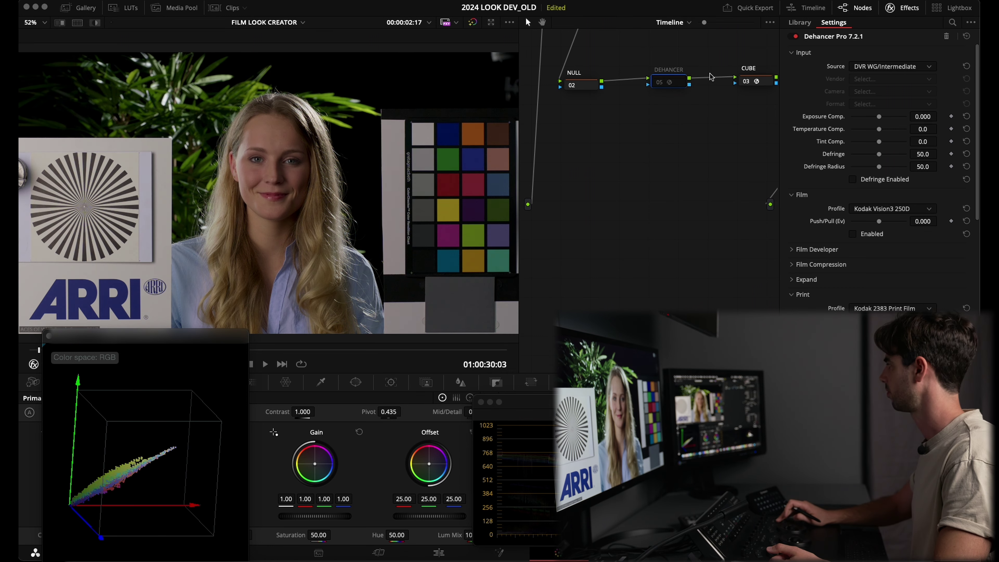
pyautogui.hotkey('ctrl', 'd')
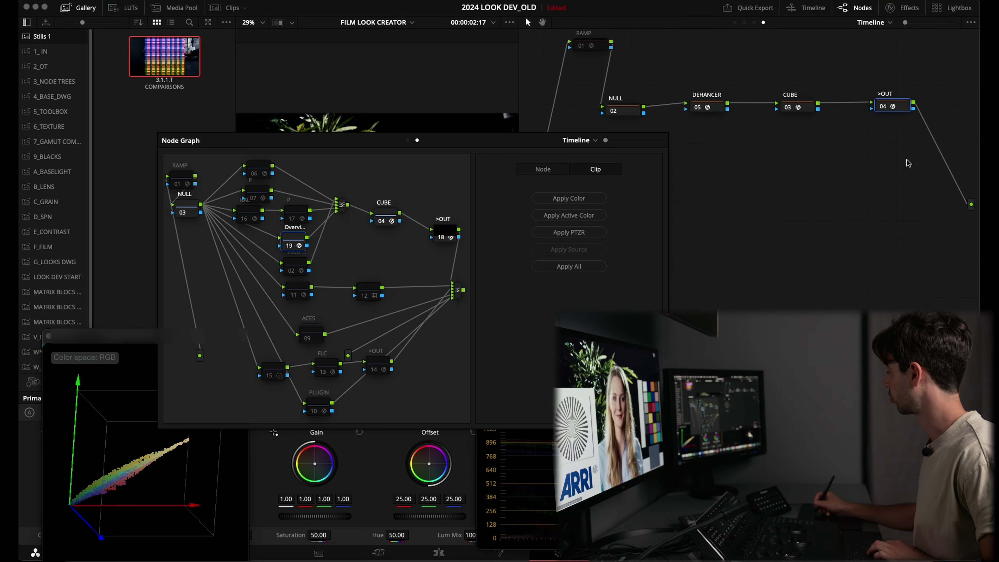
# Add a parallel node alongside the >OUT node and place it below the main chain with its input unconnected.
pyautogui.hotkey('alt', 'p')
pyautogui.moveTo(882, 147); pyautogui.dragTo(749, 207)
pyautogui.click(812, 195)
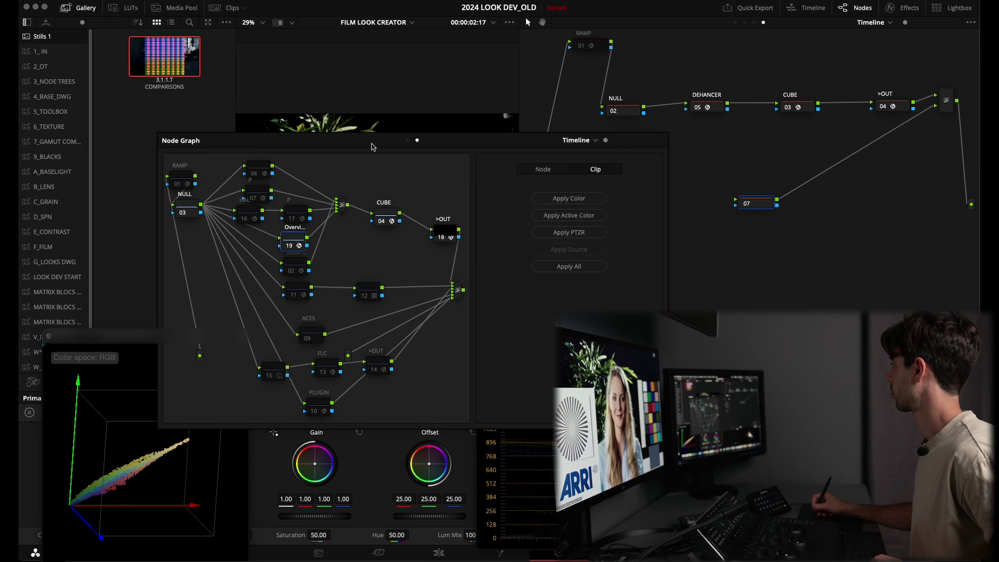
# Copy the ACES compound node from the still's node graph onto the new parallel node and feed it from the NULL node.
pyautogui.moveTo(374, 141); pyautogui.dragTo(285, 81)
pyautogui.moveTo(231, 273); pyautogui.dragTo(764, 202)
pyautogui.click(535, 348)
pyautogui.moveTo(646, 111); pyautogui.dragTo(741, 199)
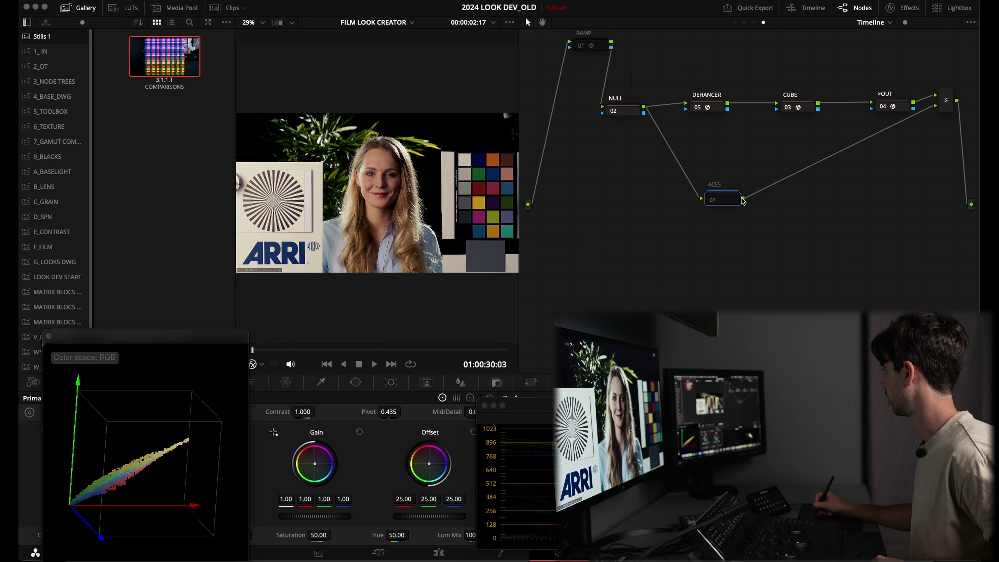
# Decompose the ACES compound node and delete the 250D node it contained.
pyautogui.rightClick(728, 201)
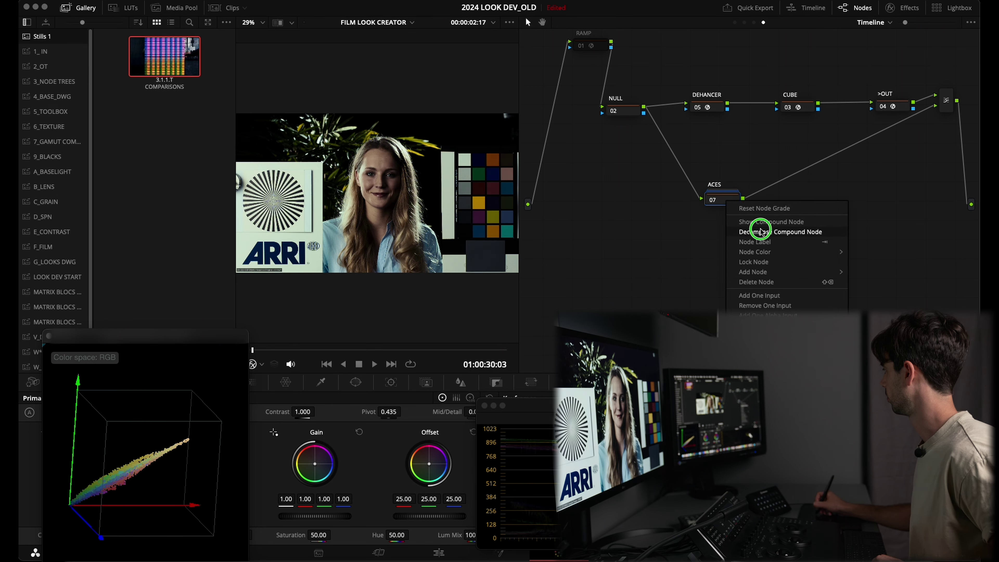
pyautogui.click(769, 232)
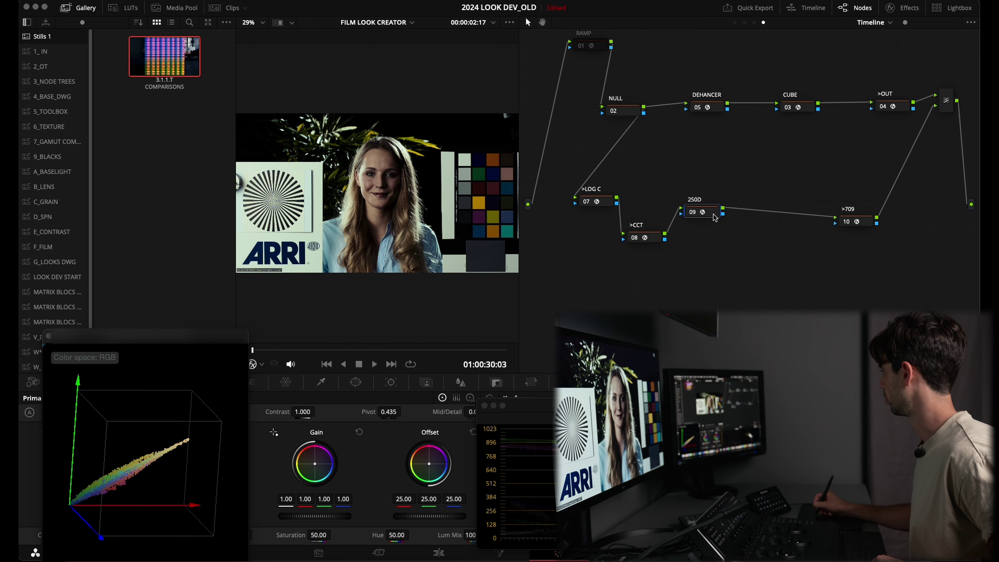
pyautogui.moveTo(707, 214); pyautogui.dragTo(713, 215)
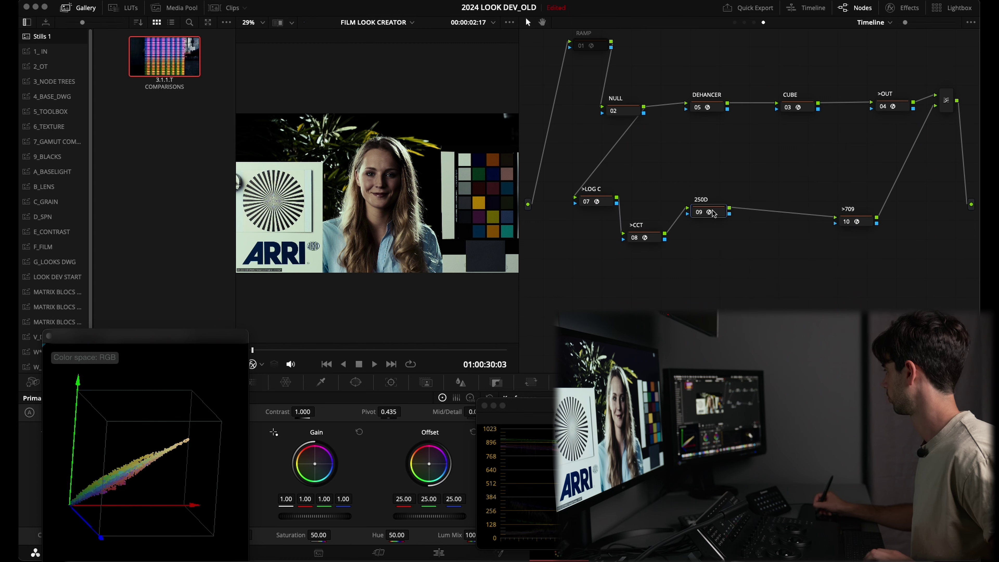
pyautogui.press('Delete')
# Add a serial node between >CCT and >709 and copy the upper DEHANCER node's grade onto it.
pyautogui.hotkey('alt', 's')
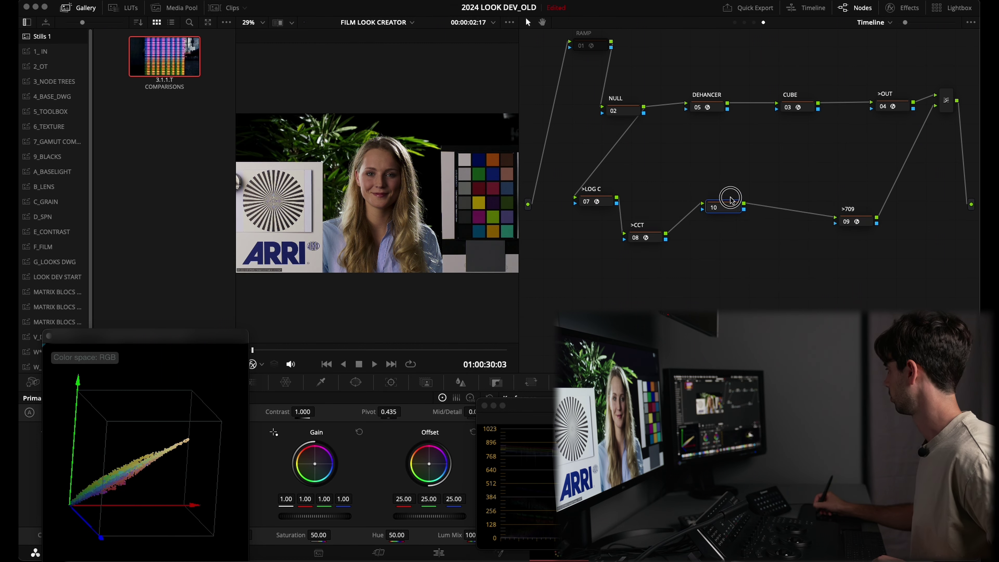
pyautogui.middleClick(715, 109)
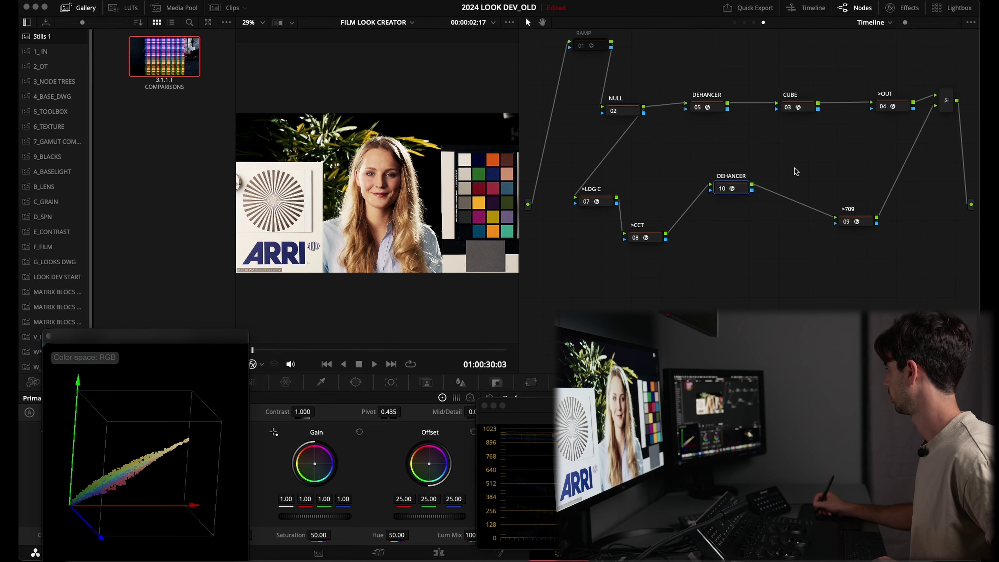
pyautogui.moveTo(724, 191); pyautogui.dragTo(723, 201)
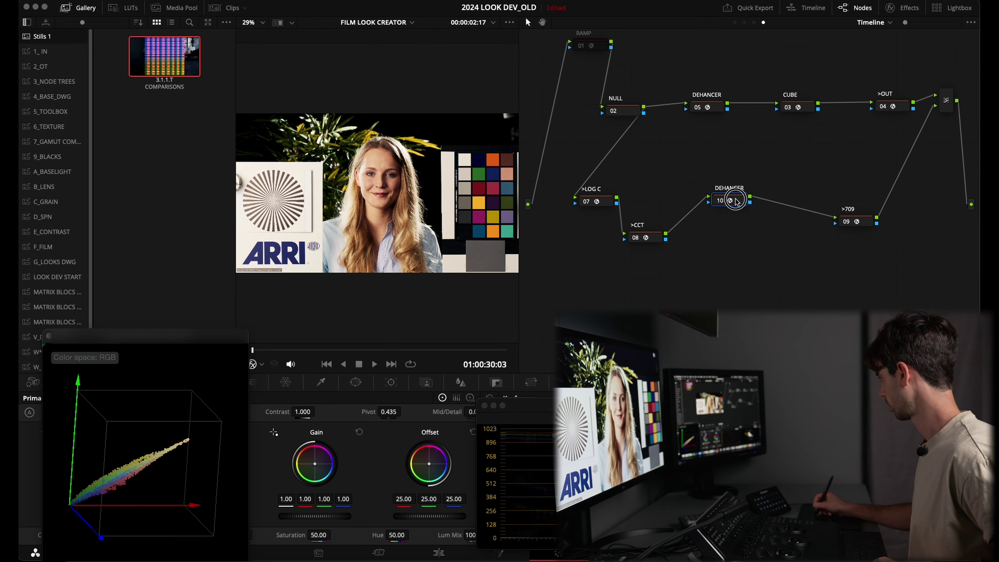
# Disable the copied DEHANCER node and straighten the >709 and >LOG C nodes in the lower branch.
pyautogui.hotkey('ctrl', 'd')
pyautogui.moveTo(851, 221); pyautogui.dragTo(846, 211)
pyautogui.moveTo(592, 202); pyautogui.dragTo(604, 201)
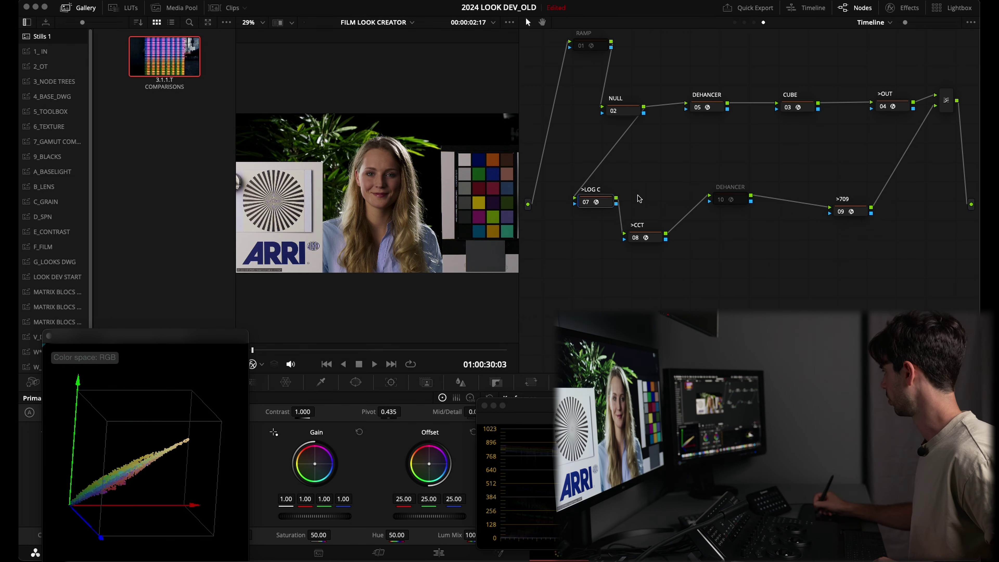
# Examine the color transform settings of the >LOG C and >CCT nodes, moving >CCT closer into line.
pyautogui.click(903, 11)
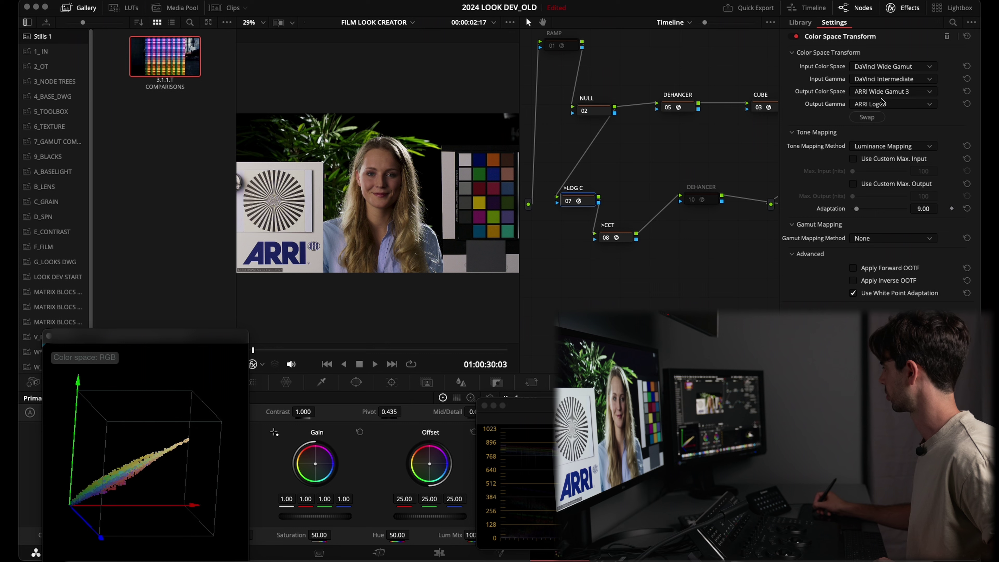
pyautogui.click(621, 239)
pyautogui.moveTo(626, 240); pyautogui.dragTo(643, 227)
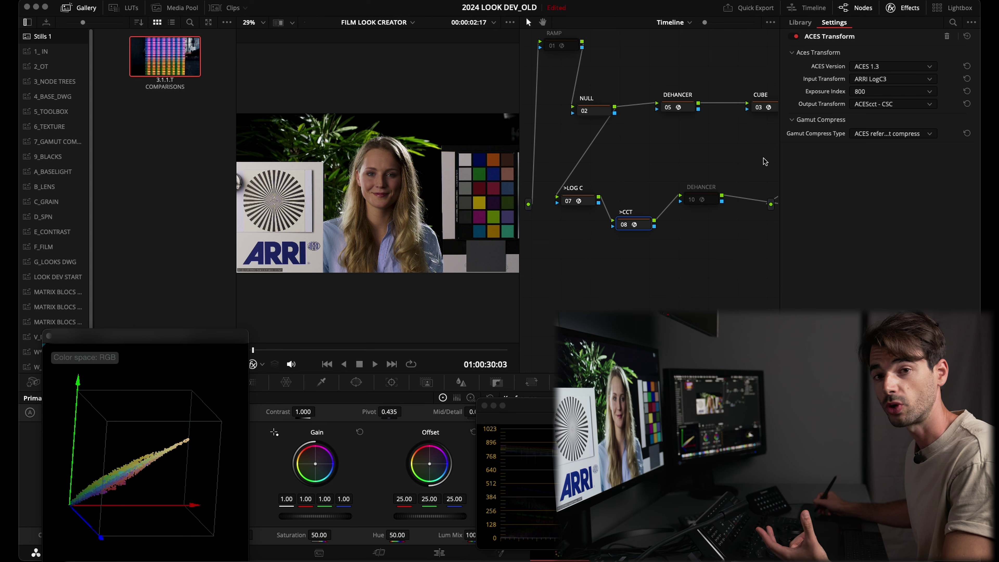
# Examine the >709 node's ACES Transform settings, then reselect >CCT and hide the effect settings.
pyautogui.click(919, 10)
pyautogui.click(817, 197)
pyautogui.click(904, 10)
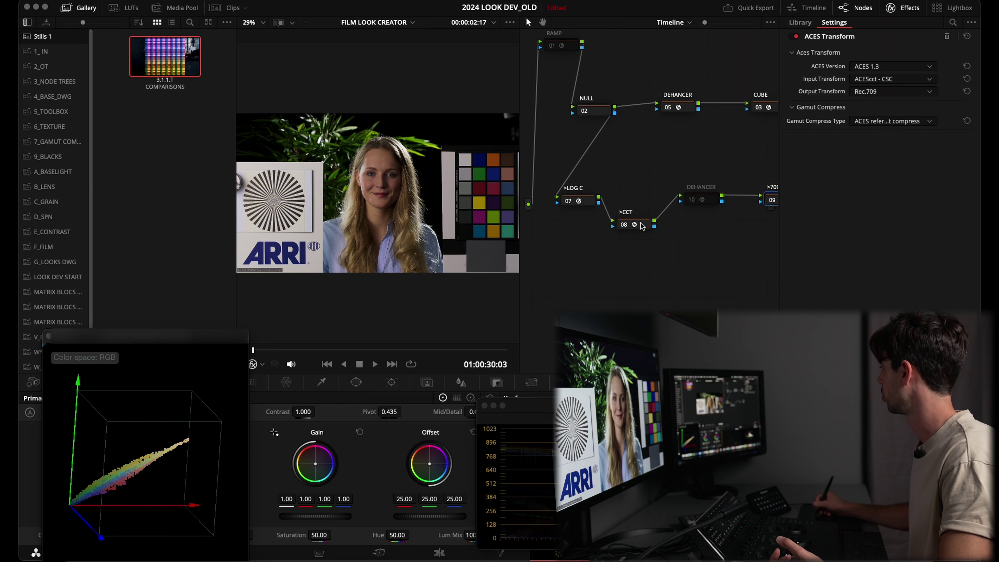
pyautogui.moveTo(642, 225); pyautogui.dragTo(644, 225)
pyautogui.click(909, 12)
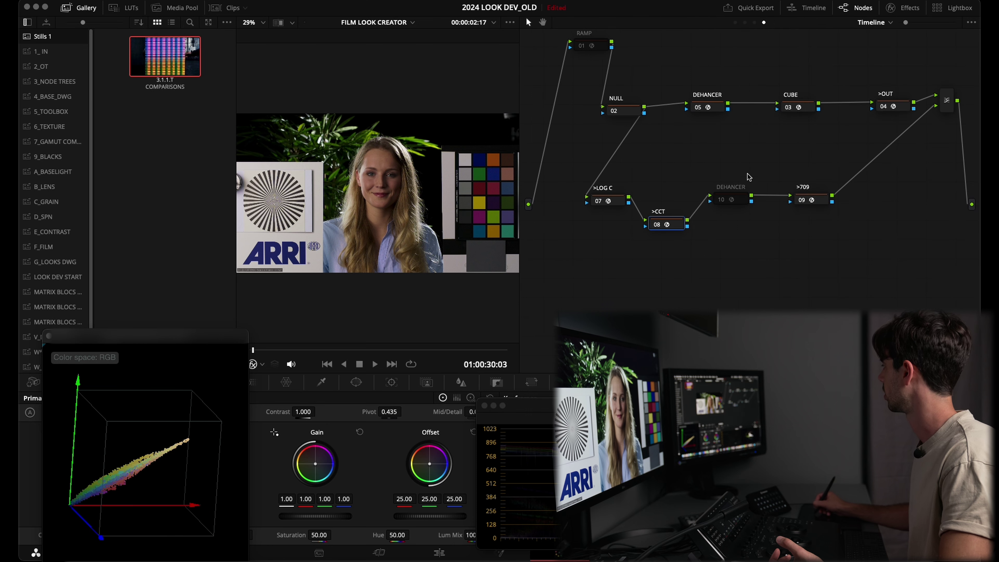
# Set the lower DEHANCER node's input source to ACEScct (AP1), review its Print settings, then hide the effect settings and enable the node.
pyautogui.click(820, 200)
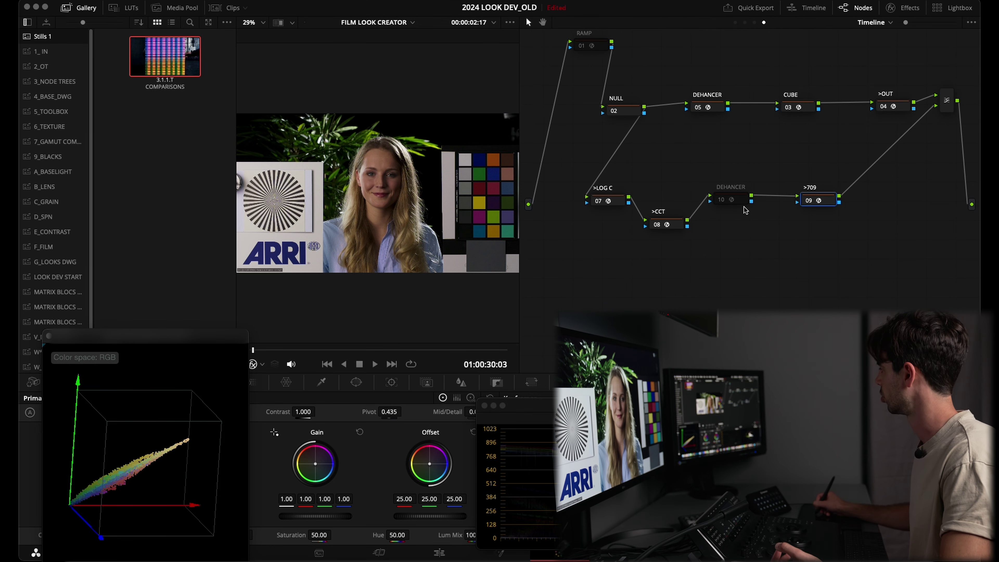
pyautogui.moveTo(739, 201); pyautogui.dragTo(741, 201)
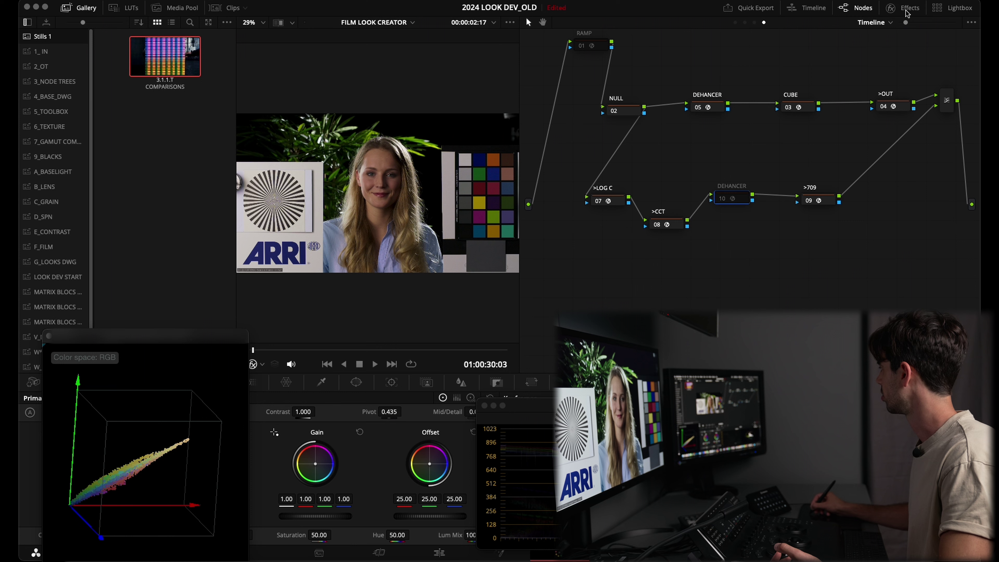
pyautogui.click(907, 13)
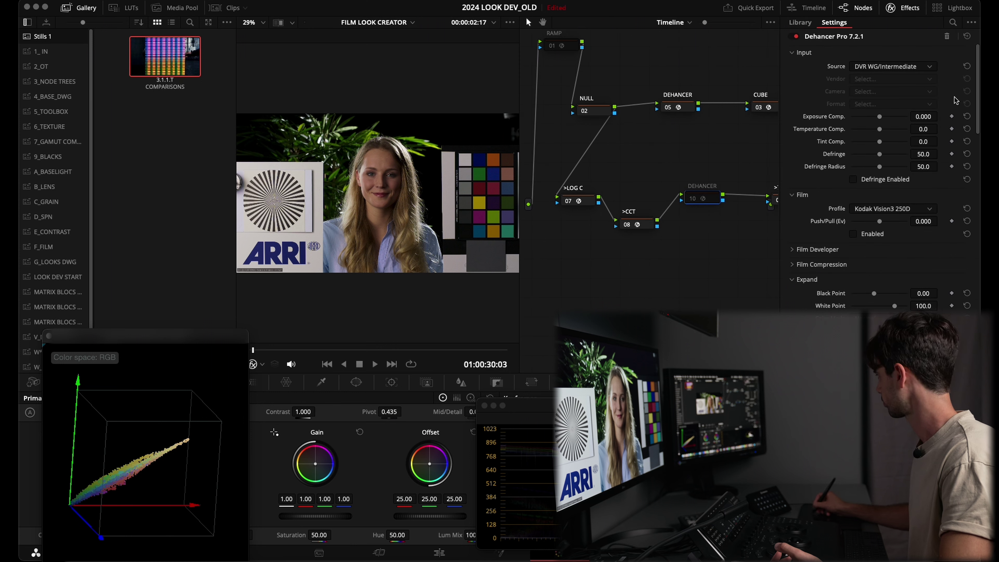
pyautogui.click(909, 68)
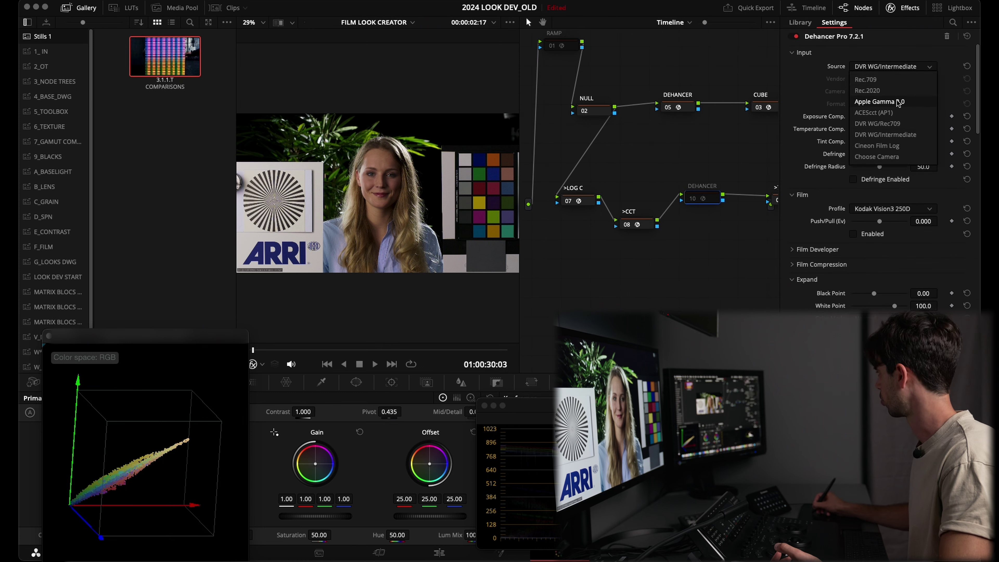
pyautogui.click(895, 113)
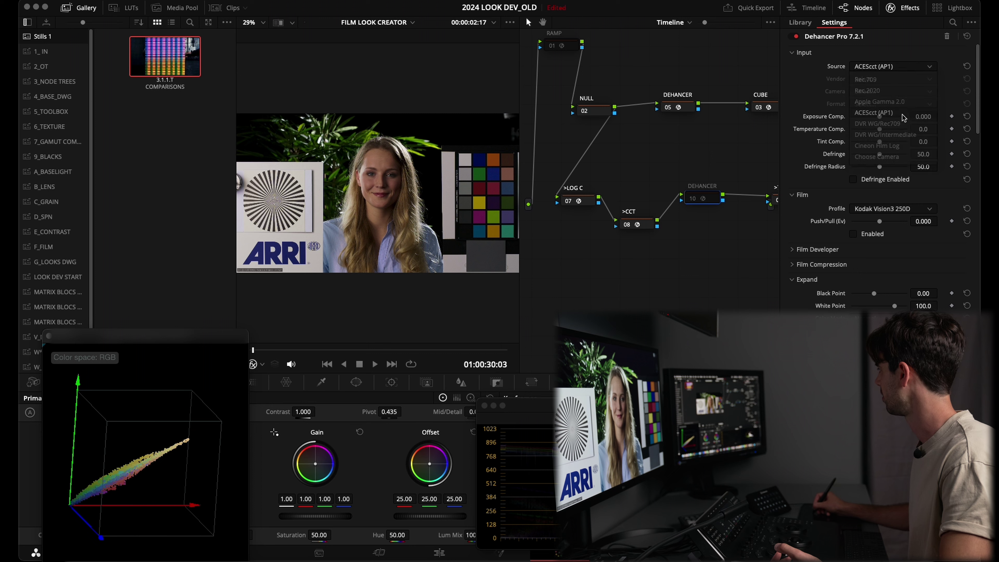
pyautogui.scroll(-6, 976, 102)
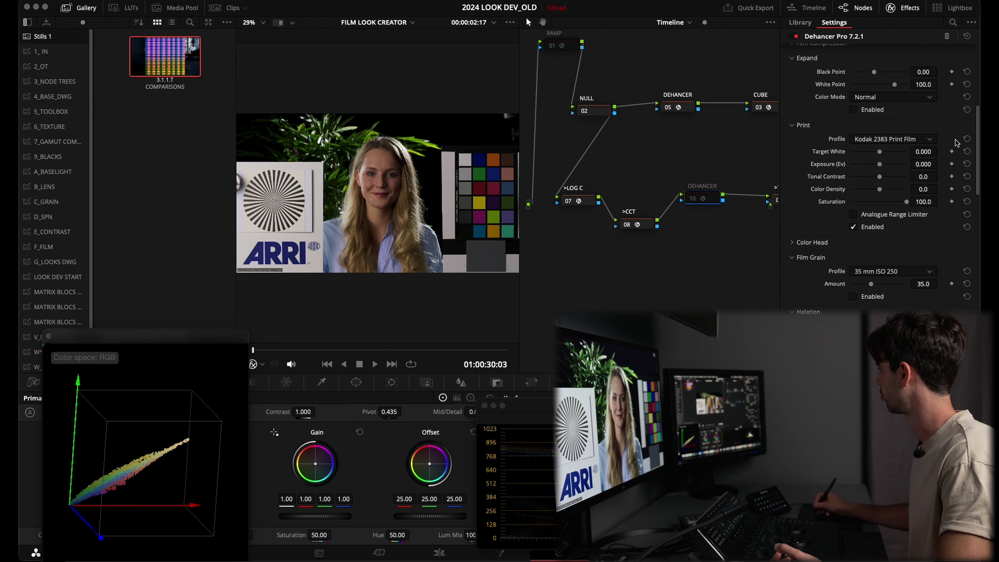
pyautogui.click(917, 10)
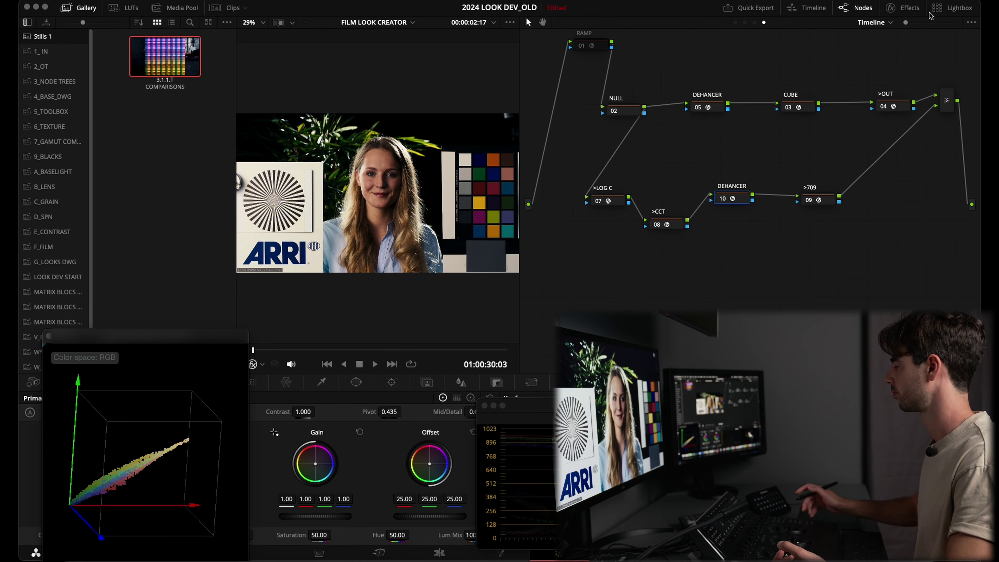
# Select the >LOG C, >CCT, DEHANCER and >709 nodes and toggle them off and on to compare both branches on the ARRI portrait.
pyautogui.click(618, 204)
pyautogui.moveTo(578, 175); pyautogui.dragTo(834, 238)
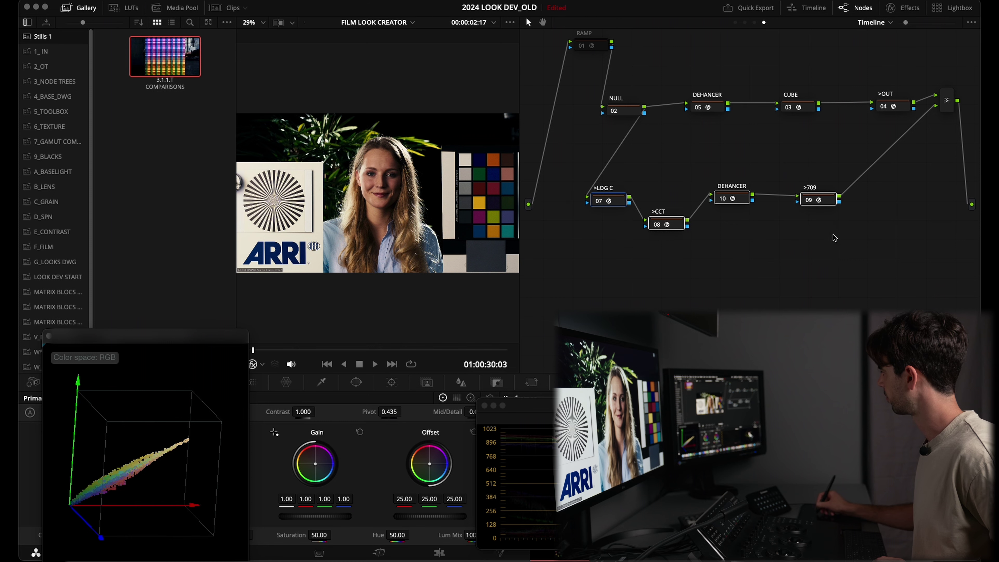
pyautogui.rightClick(828, 207)
pyautogui.click(759, 261)
pyautogui.moveTo(578, 162); pyautogui.dragTo(885, 280)
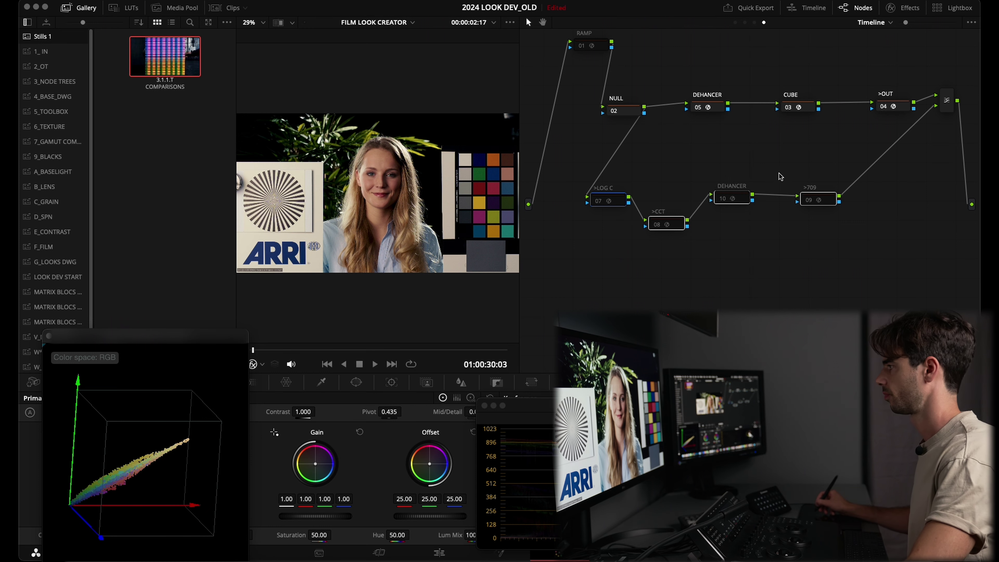
pyautogui.hotkey('ctrl', 'd')
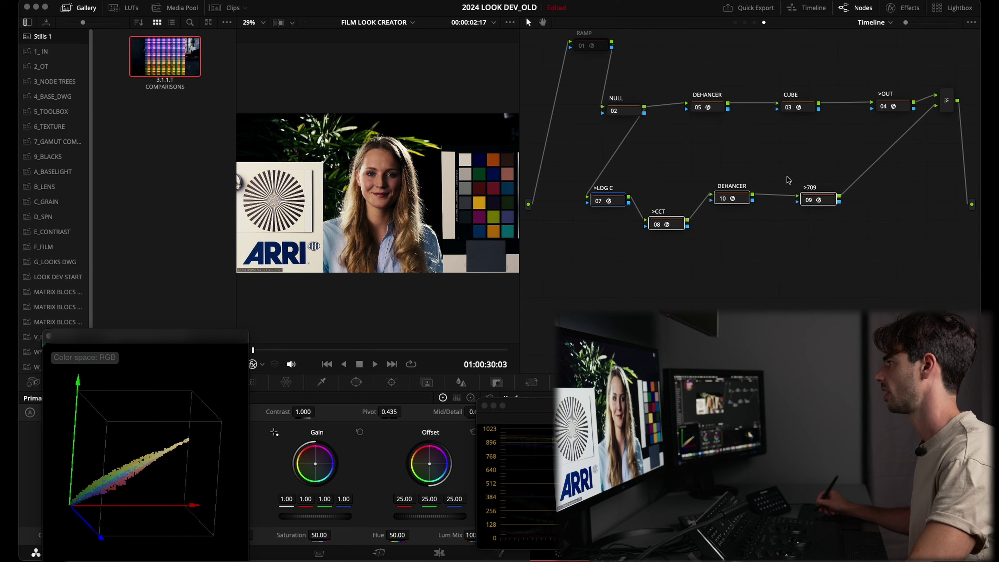
pyautogui.hotkey('ctrl', 'd')
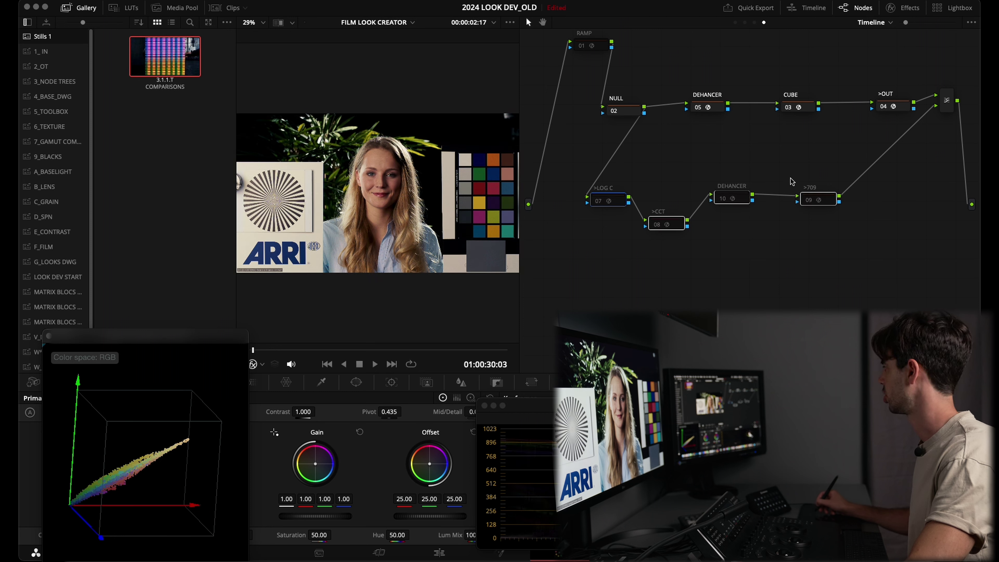
pyautogui.hotkey('ctrl', 'd')
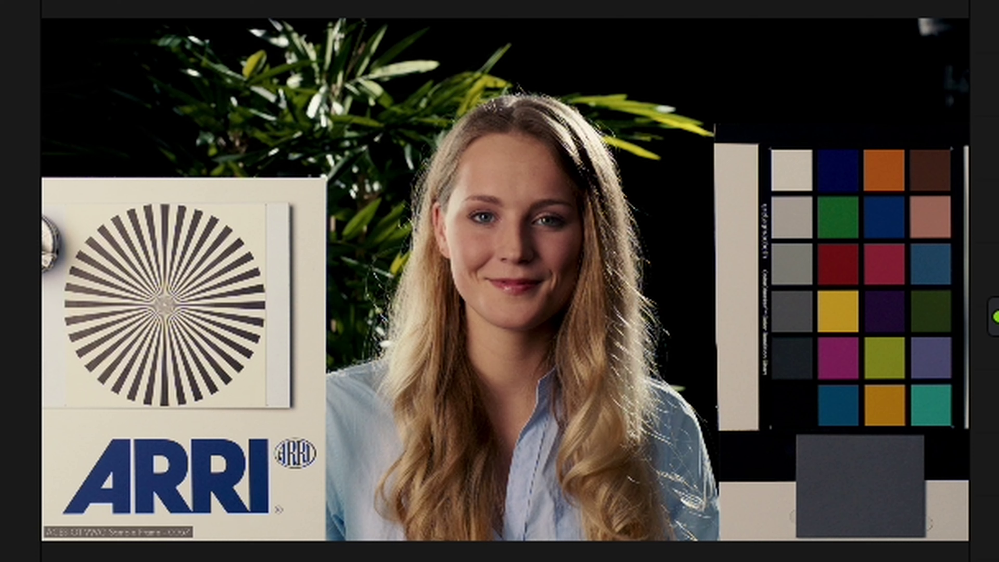
pyautogui.hotkey('ctrl', 'd')
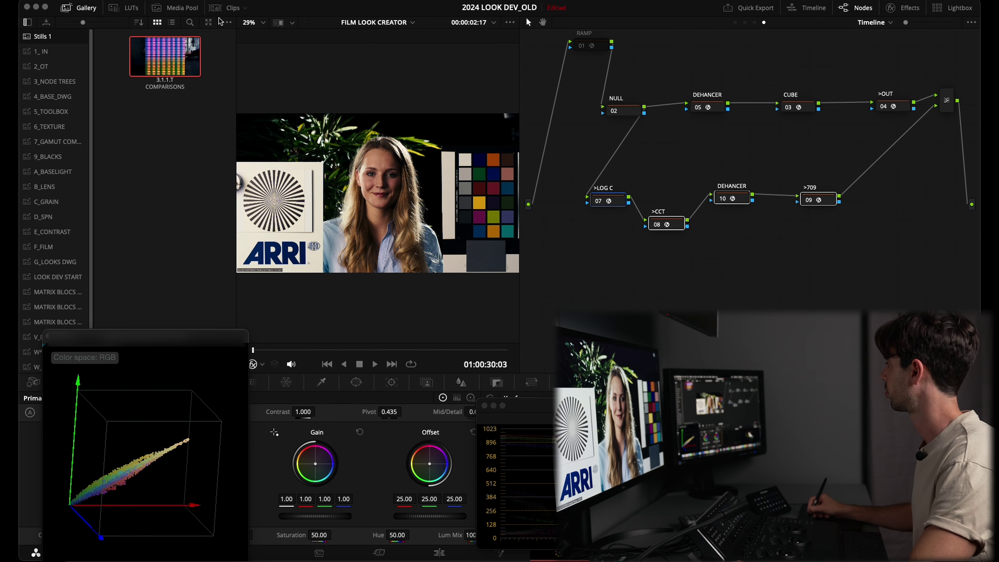
# Hide the gallery to enlarge the viewer and switch to the red-lit clip of three children holding light bulbs.
pyautogui.click(78, 9)
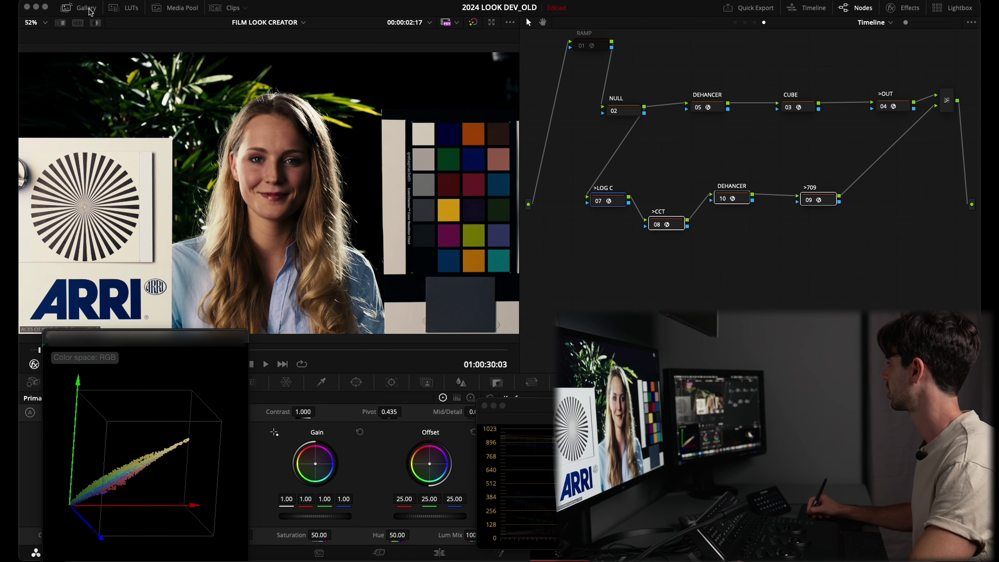
pyautogui.click(231, 8)
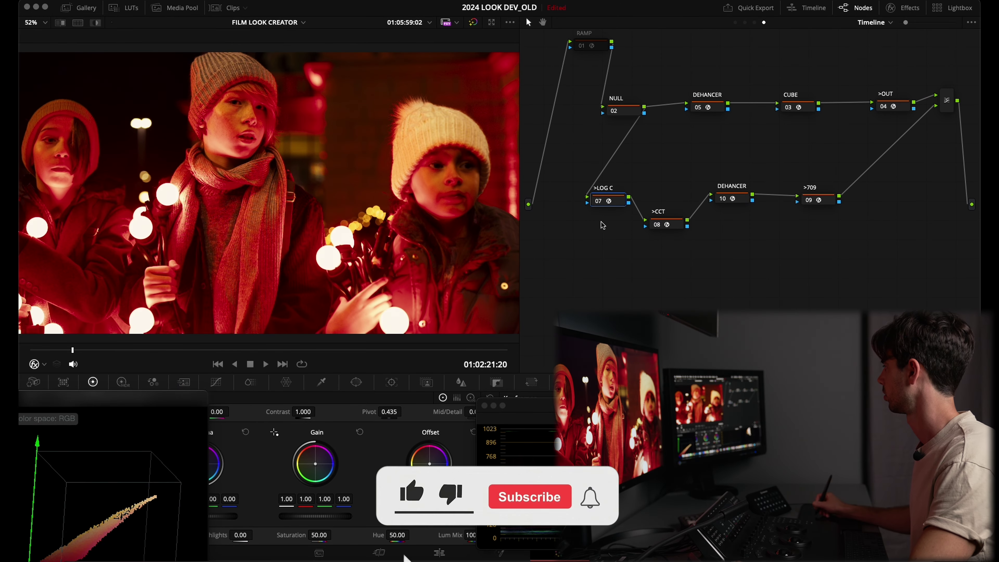
# Select the lower ACES branch's four nodes and toggle them repeatedly to compare both branches on the red-lit children clip.
pyautogui.moveTo(577, 165); pyautogui.dragTo(786, 272)
pyautogui.hotkey('ctrl', 'd')
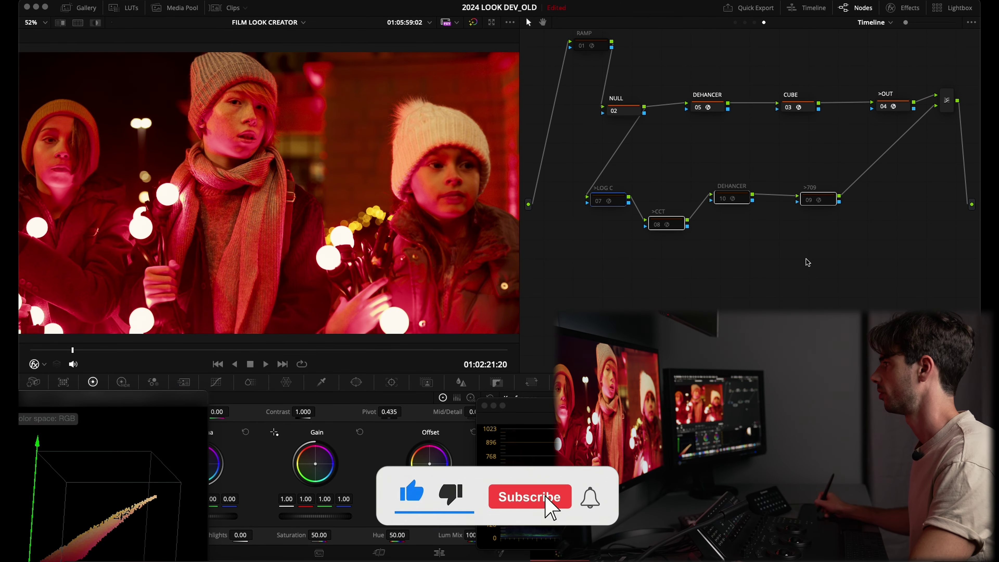
pyautogui.hotkey('ctrl', 'd')
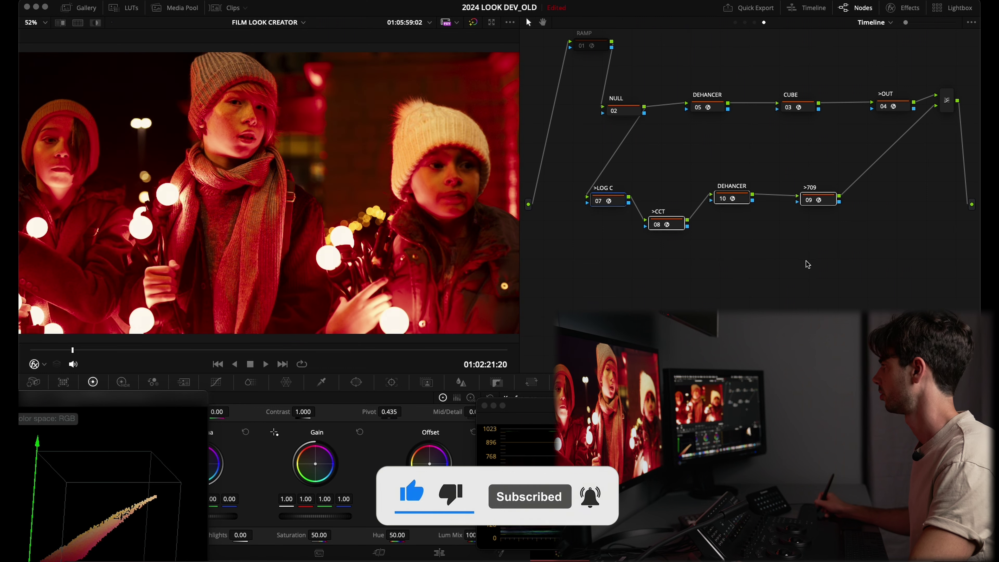
pyautogui.hotkey('ctrl', 'd')
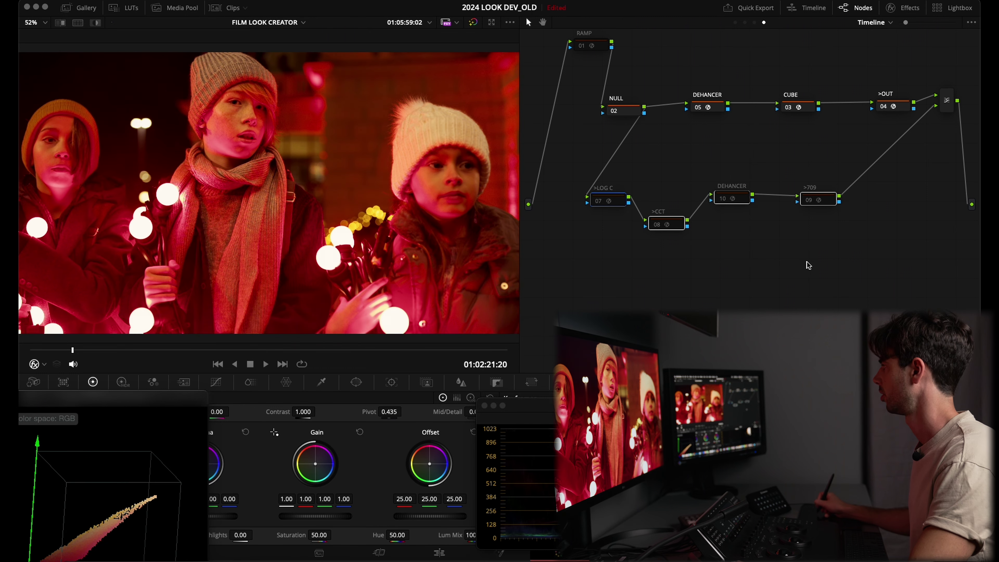
pyautogui.hotkey('ctrl', 'd')
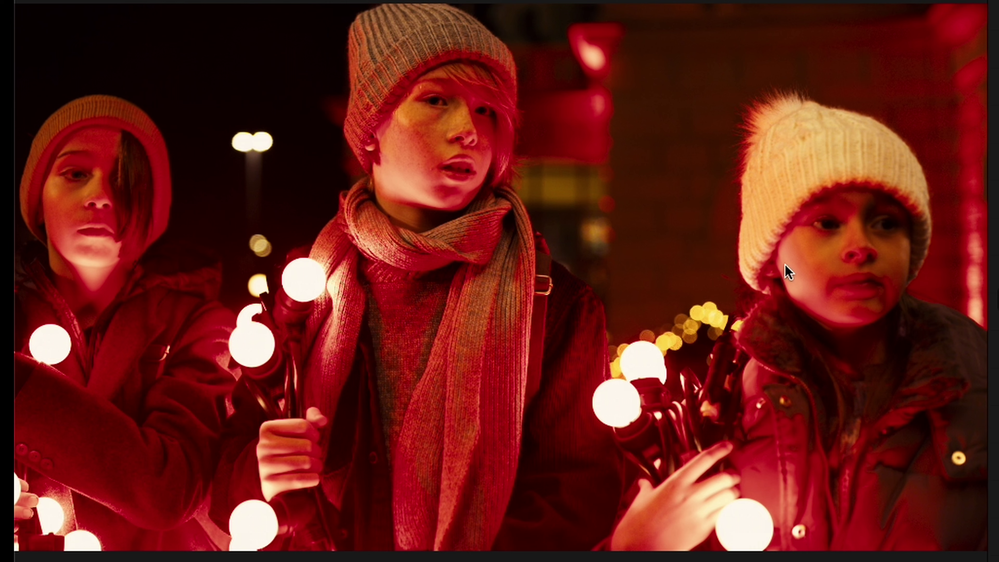
pyautogui.hotkey('ctrl', 'd')
pyautogui.hotkey('ctrl', 'd')
pyautogui.hotkey('ctrl', 'd')
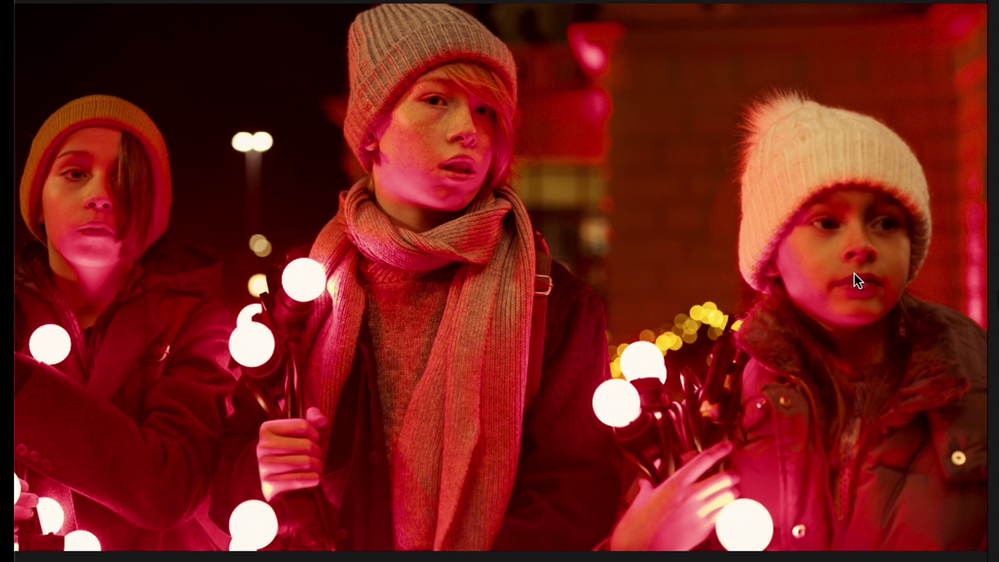
pyautogui.hotkey('ctrl', 'd')
pyautogui.hotkey('ctrl', 'd')
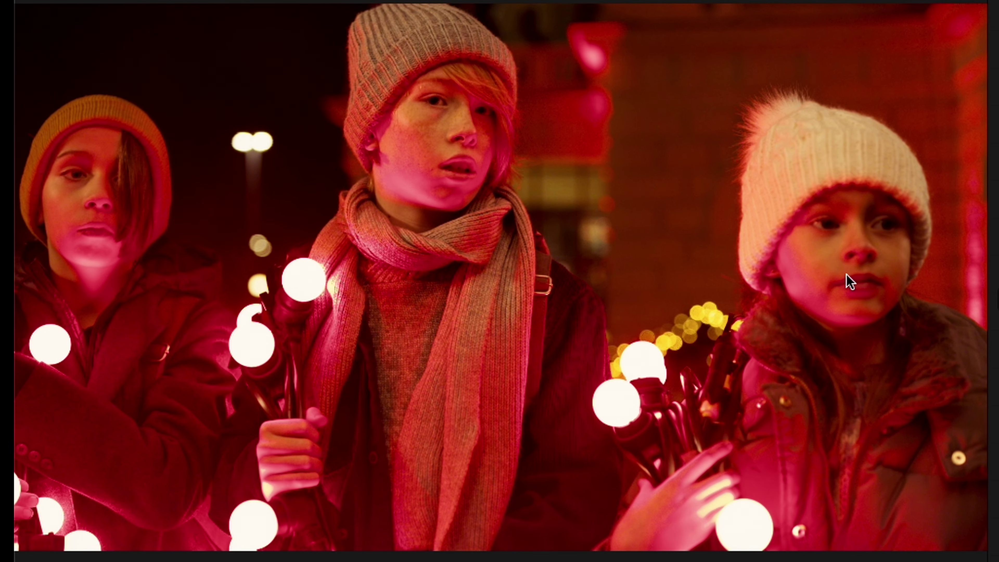